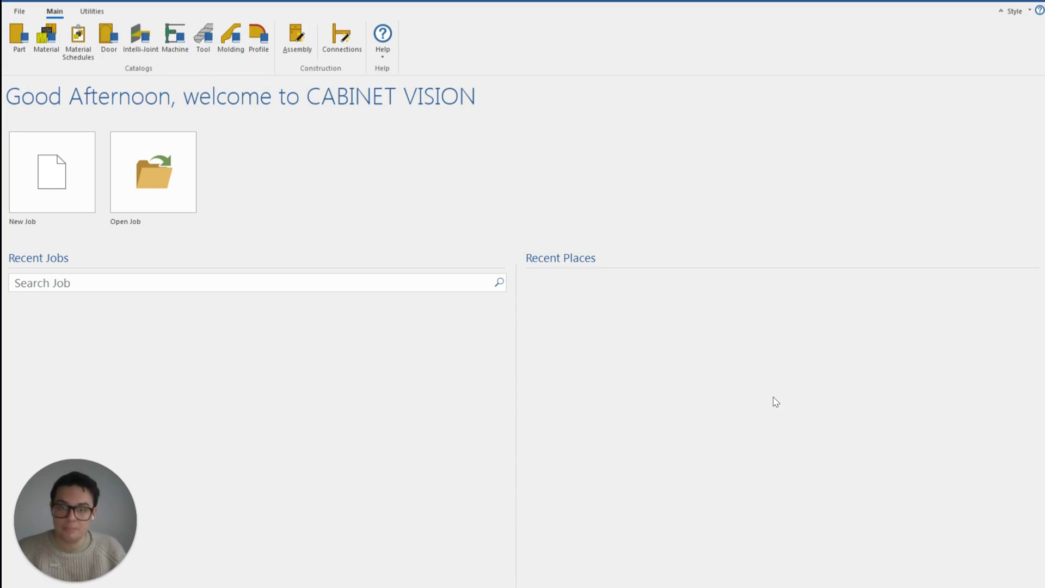
Step: Open the Texture Manager from the Material catalog's Texture command
click(56, 52)
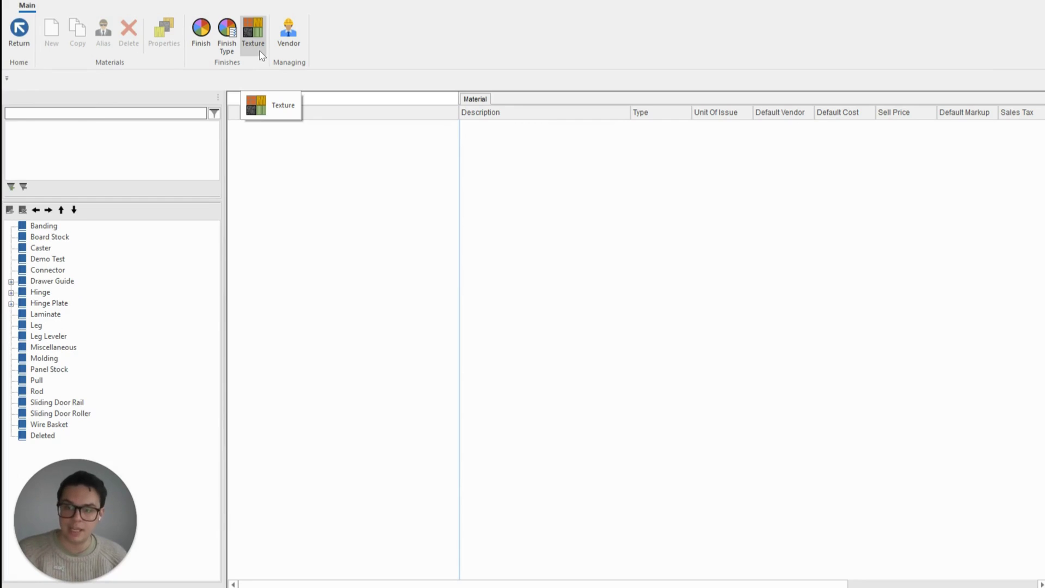
click(261, 55)
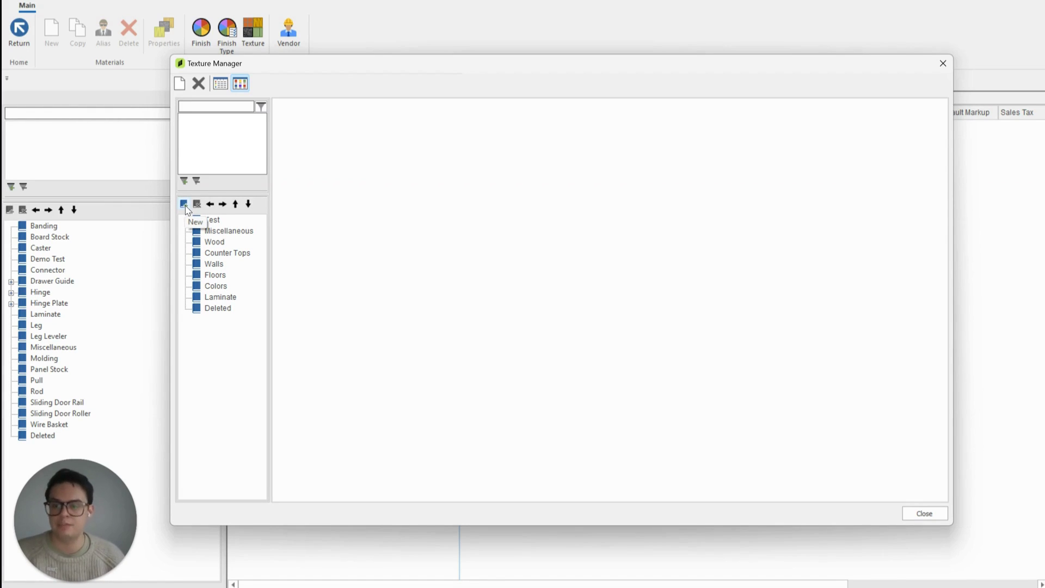
Step: Start a new texture import in the Test category and bring up the image file browser
click(211, 221)
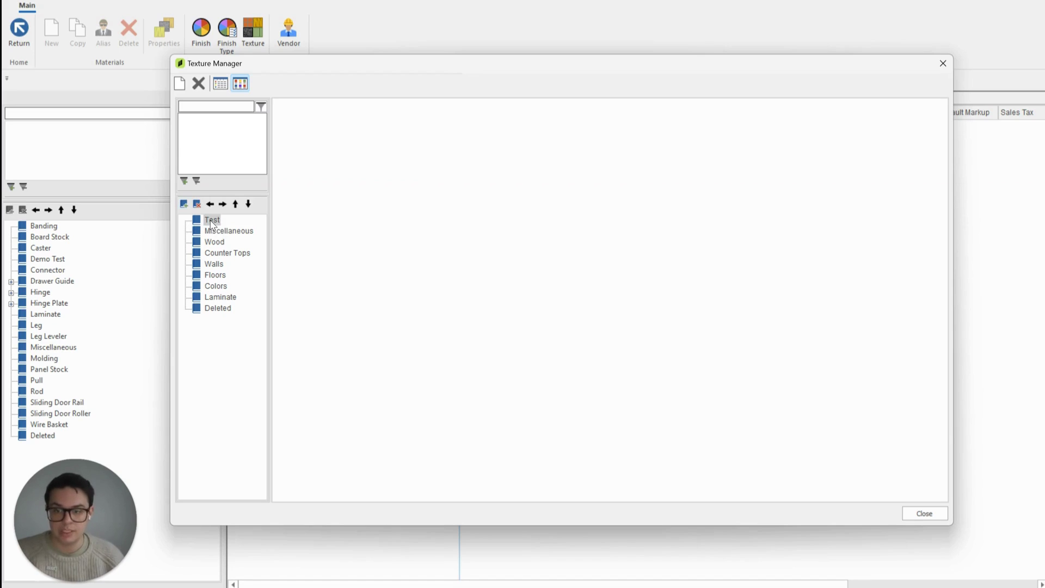
click(180, 84)
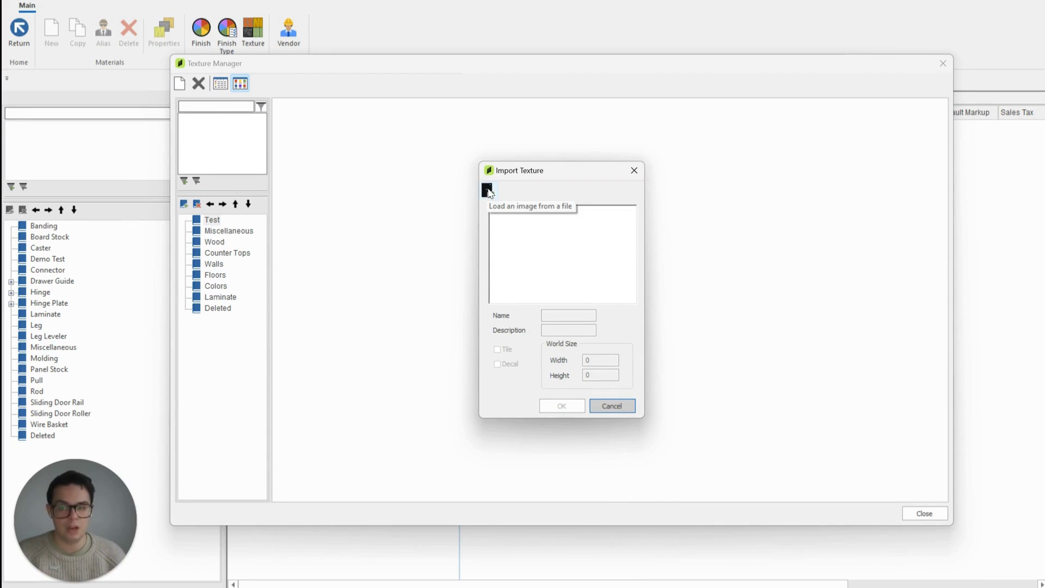
click(487, 191)
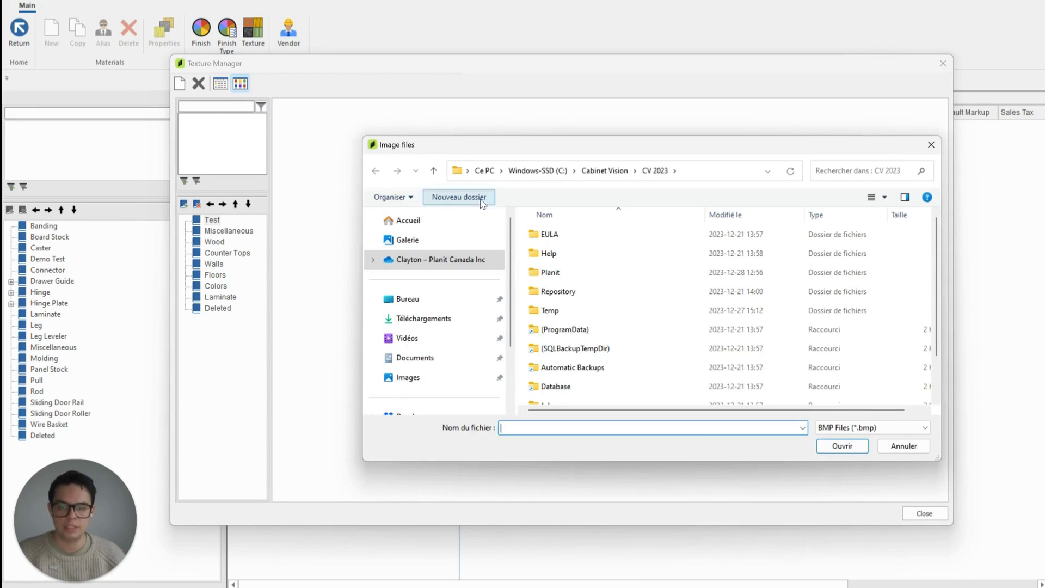
Step: Load Lime Green.jpg from Documents > Demo Test > Textures using the JPEG Files filter
click(442, 358)
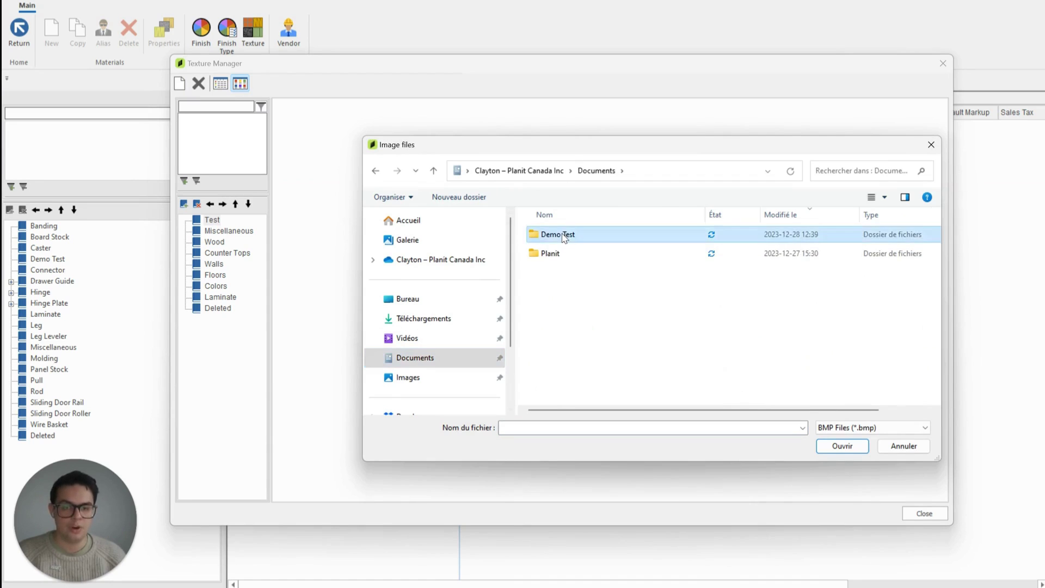
double_click(553, 234)
double_click(576, 238)
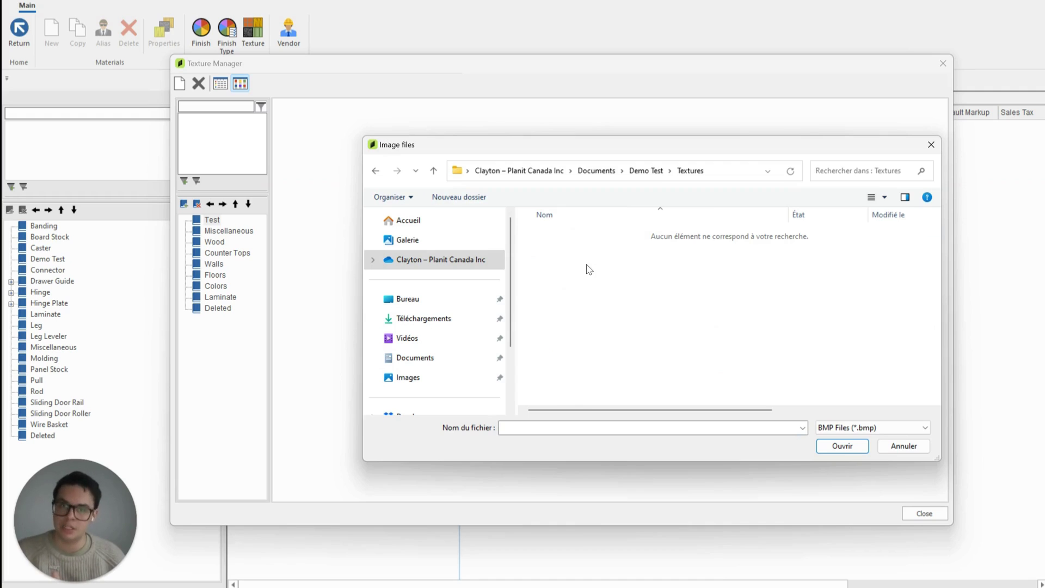
click(857, 428)
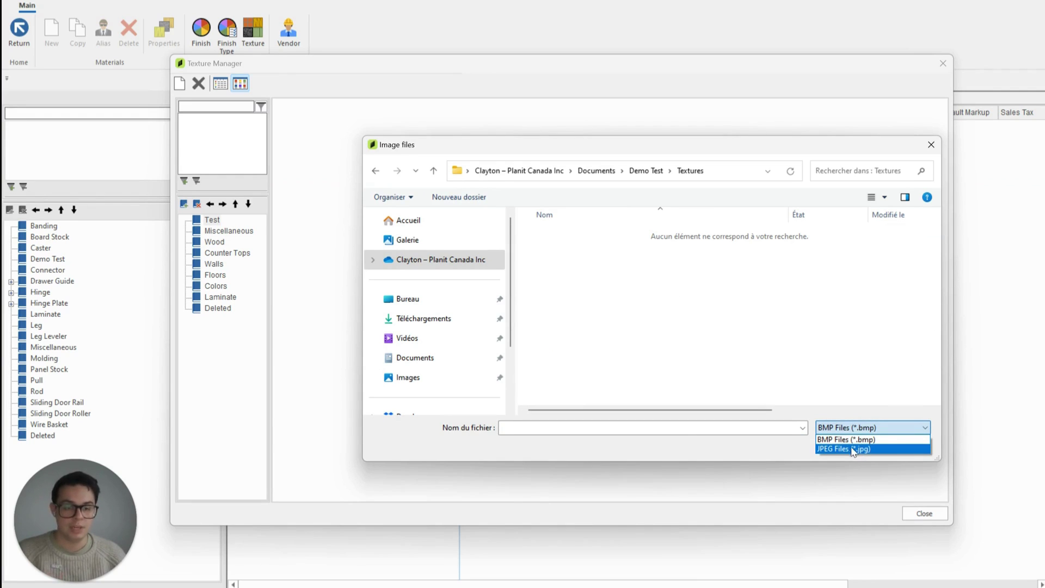
click(847, 450)
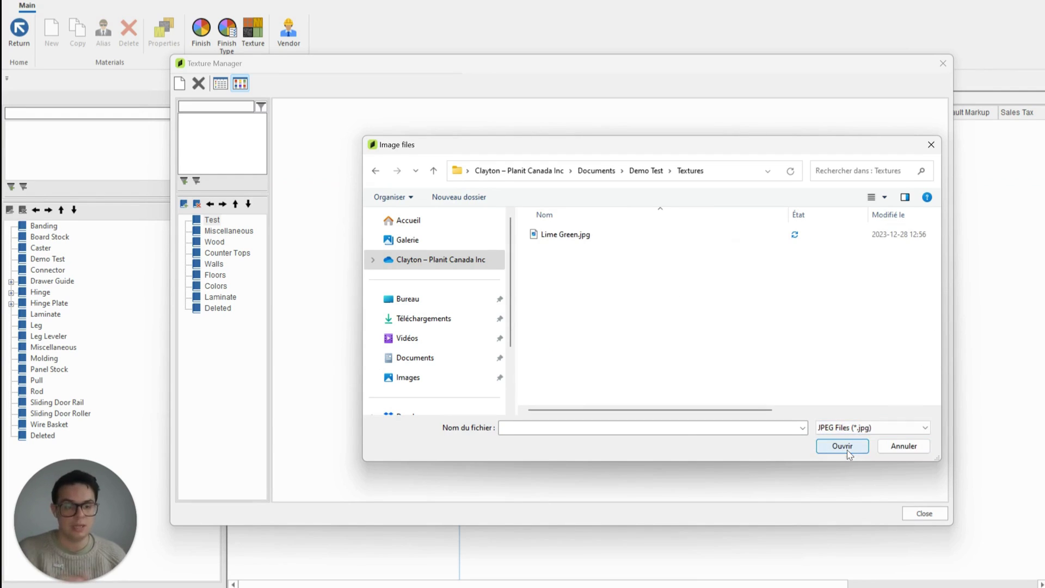
click(579, 242)
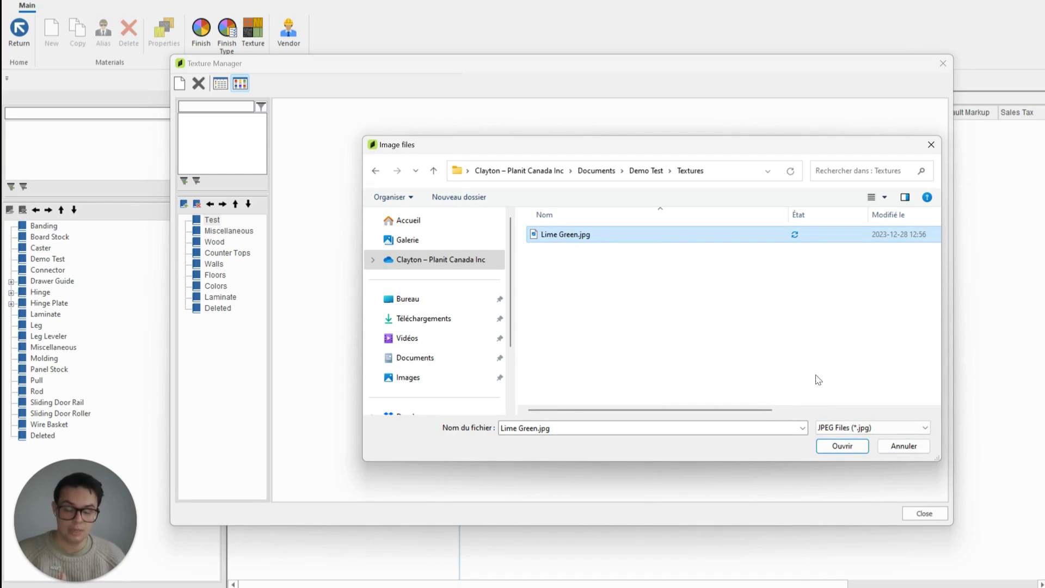
click(835, 447)
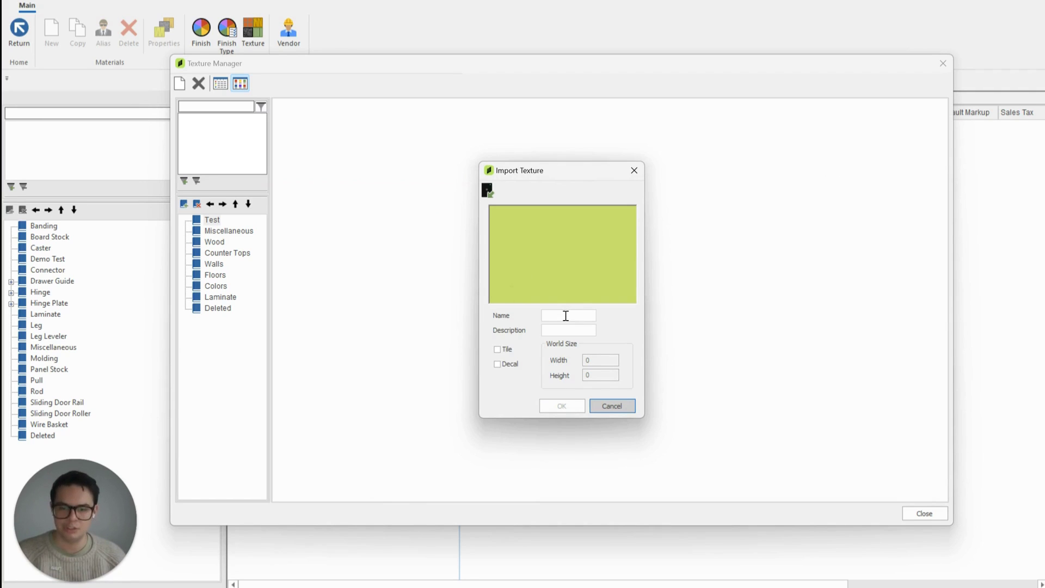
Step: Name the texture 'Lime Green' and give it the description 'Vendor'
click(566, 316)
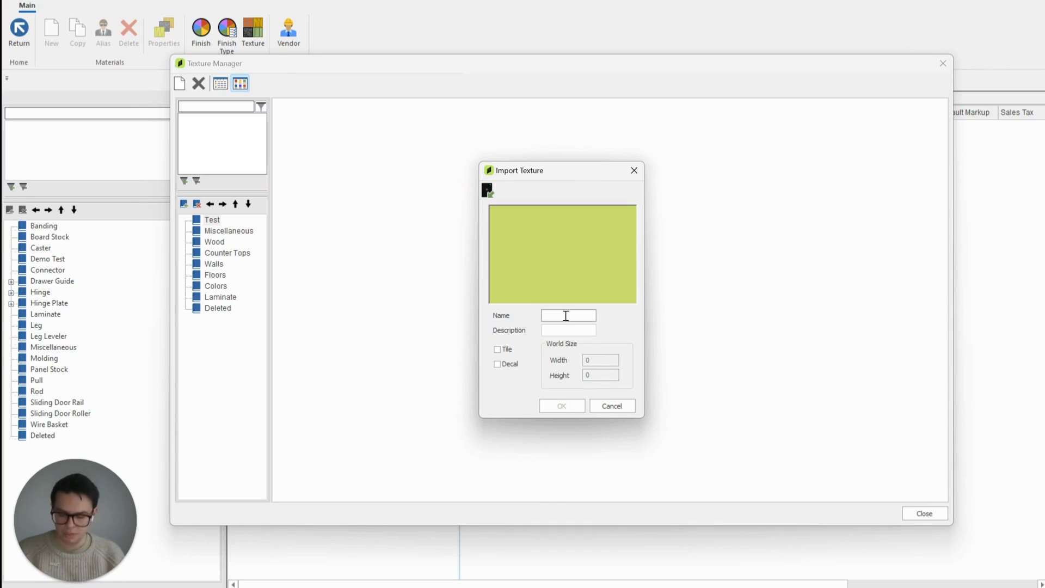
text(Lime Gree)
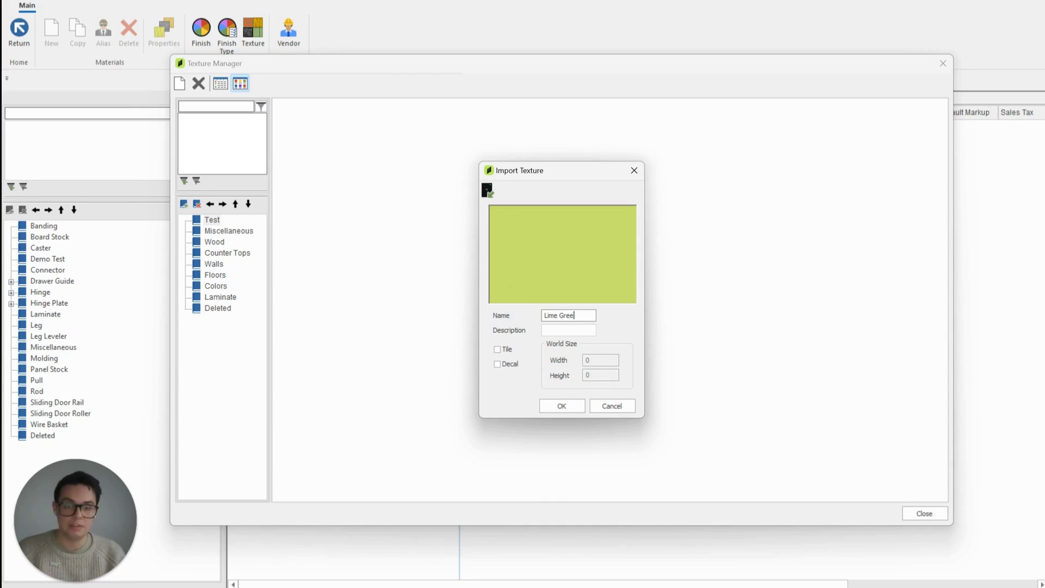
text(n)
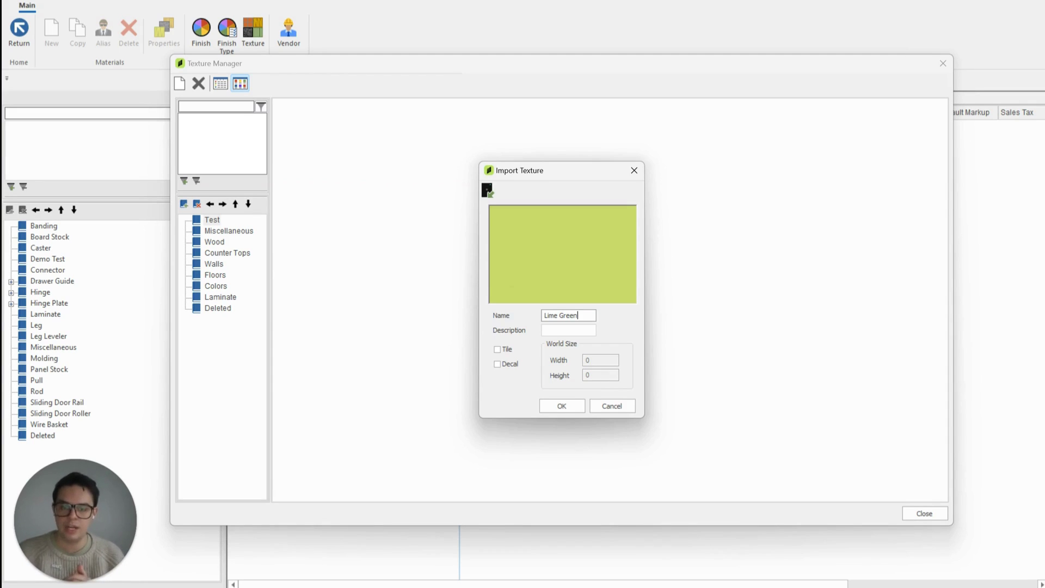
click(568, 330)
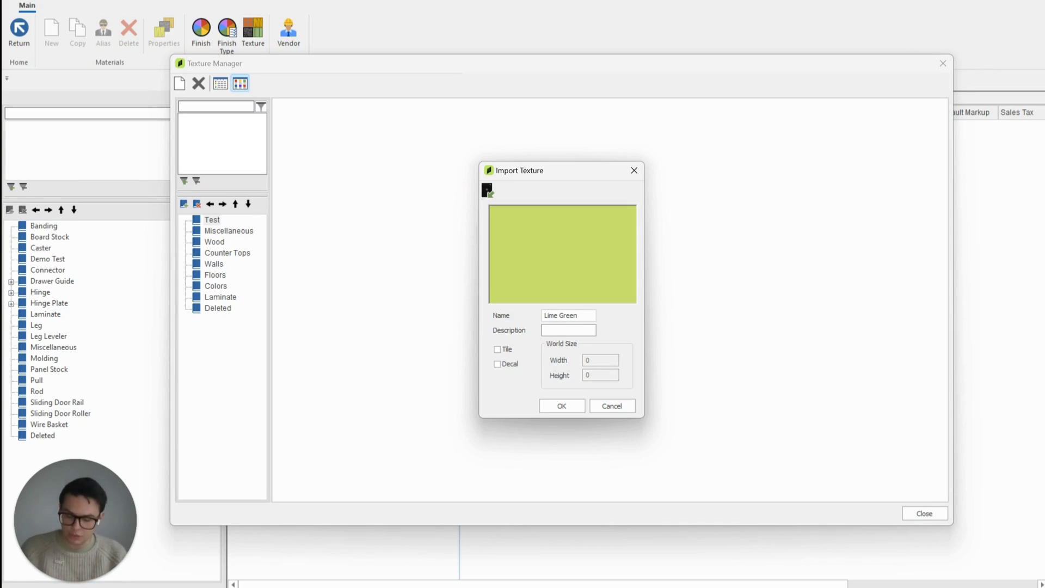
text(Vendor)
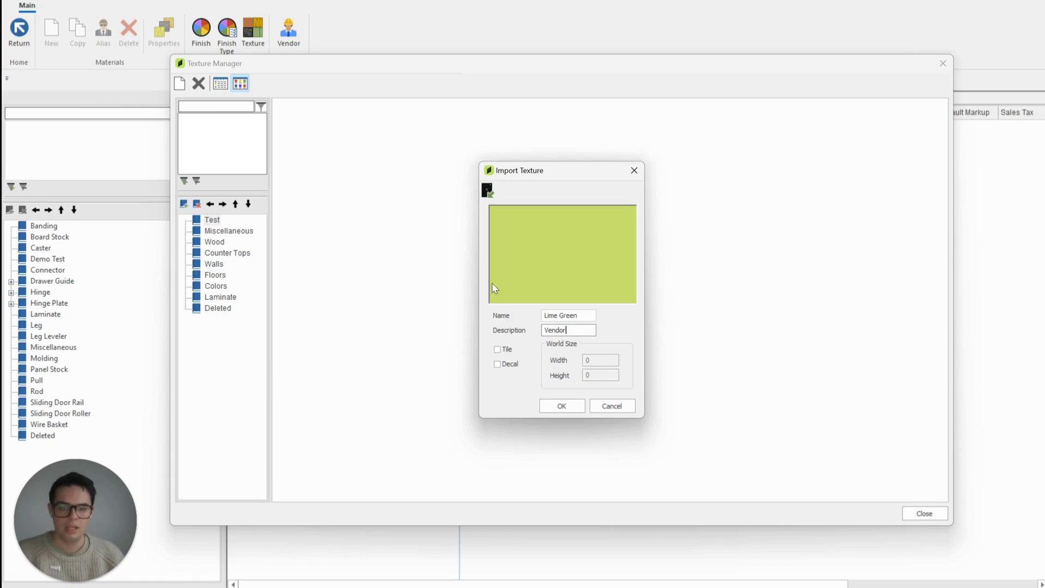
Step: Try the Tile and Decal options, then leave both unchecked for the Lime Green texture
click(583, 329)
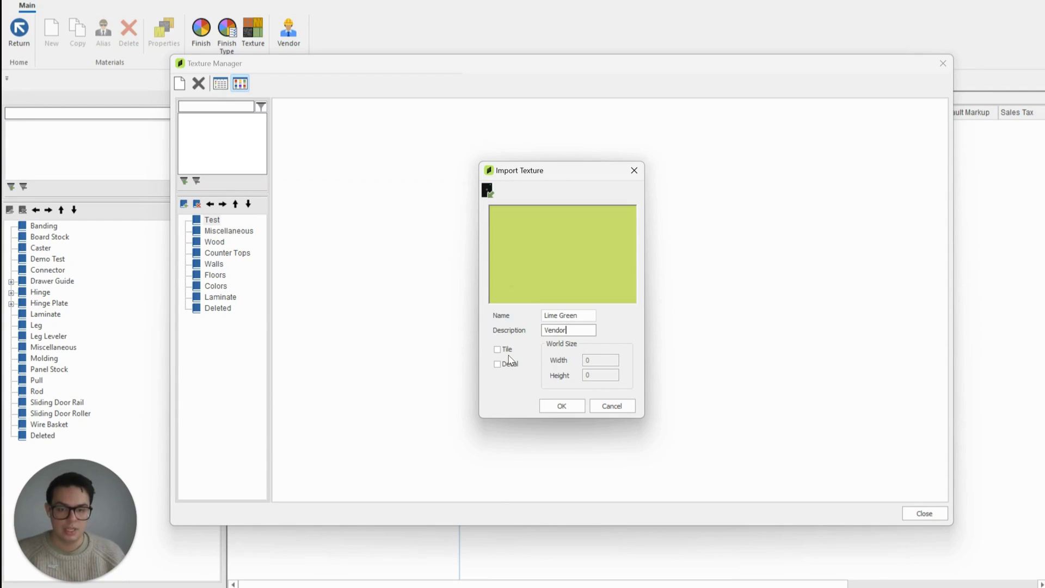
click(509, 351)
click(601, 360)
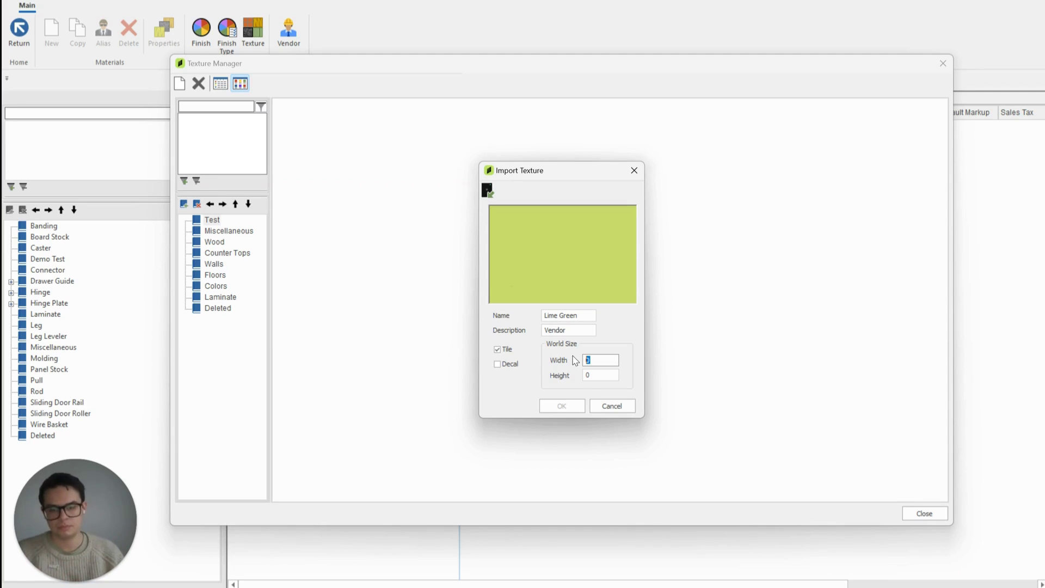
click(497, 349)
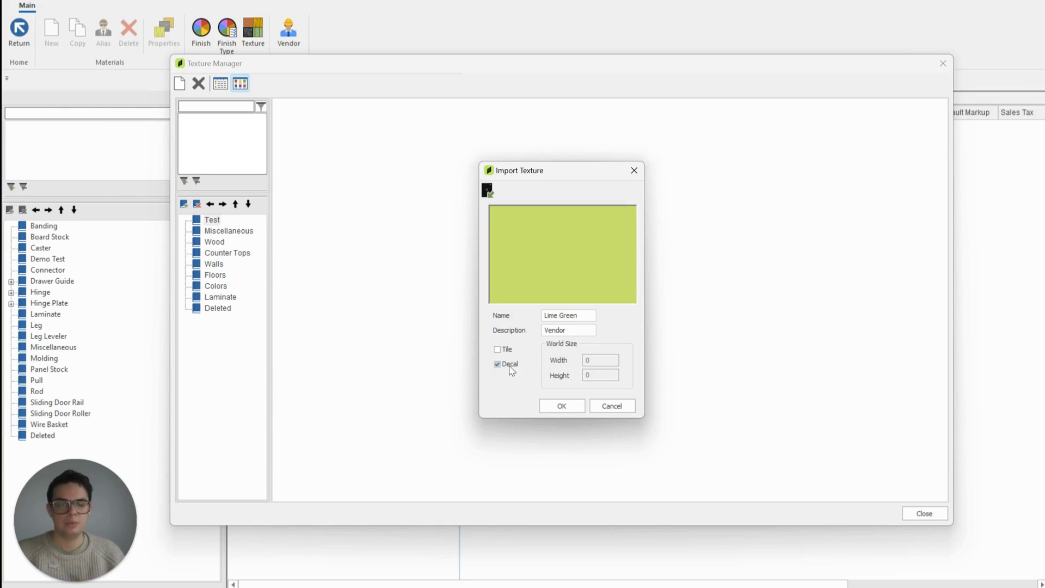
click(510, 367)
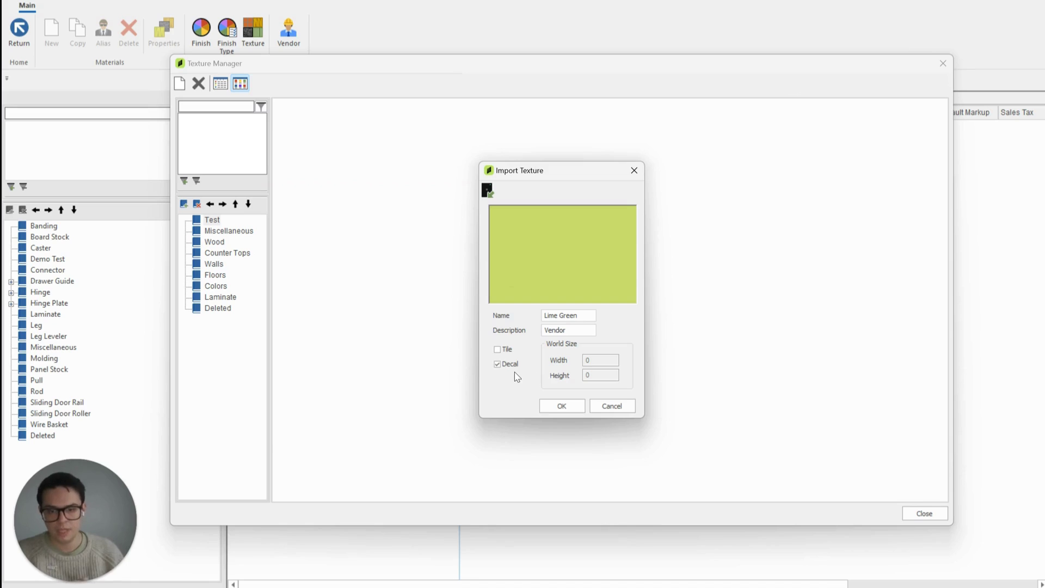
click(514, 367)
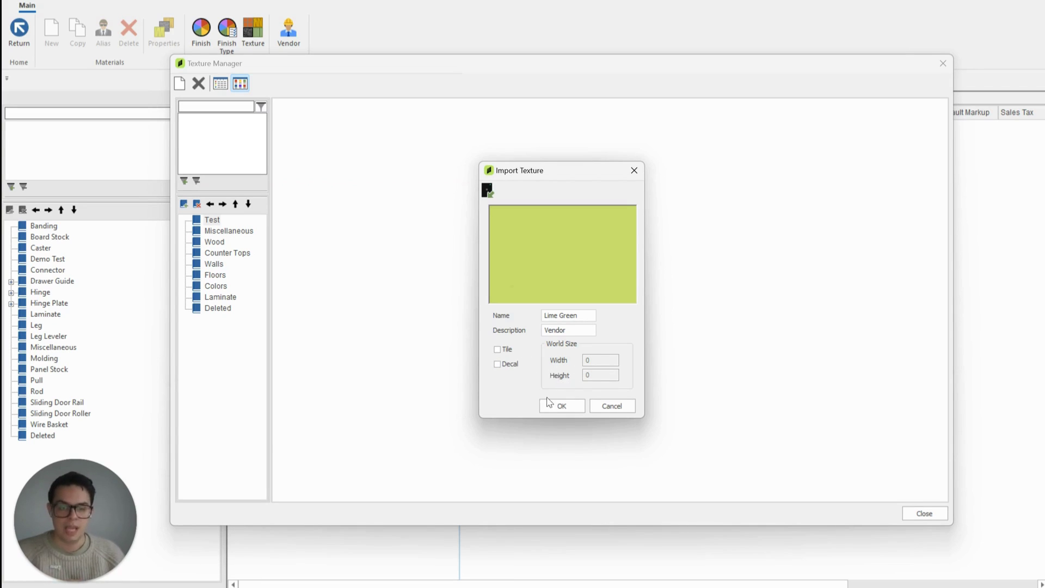
Step: Confirm the import, locate Lime Green by searching 'Lime' in List View, then close the manager
click(562, 407)
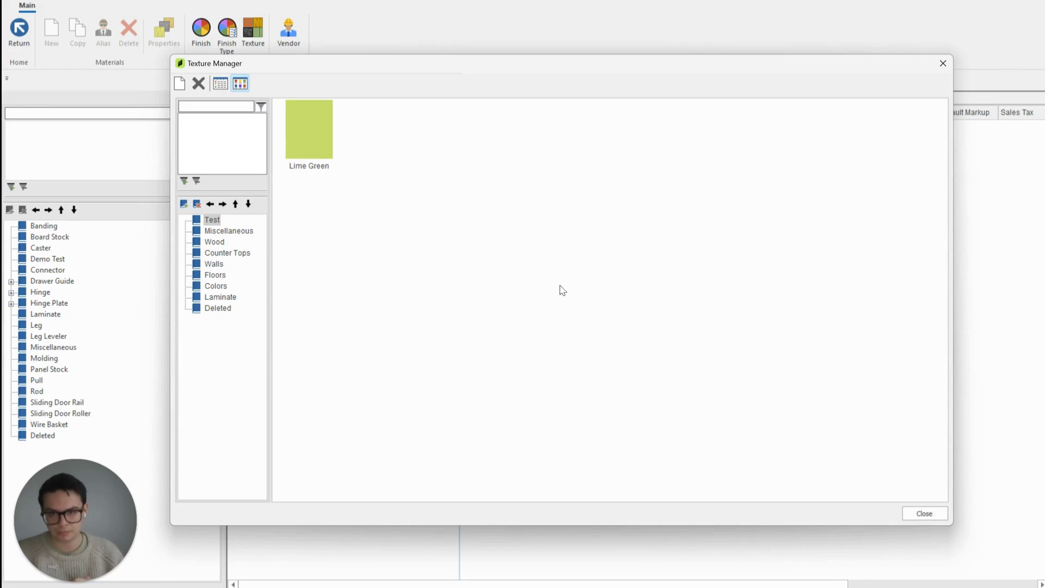
click(331, 149)
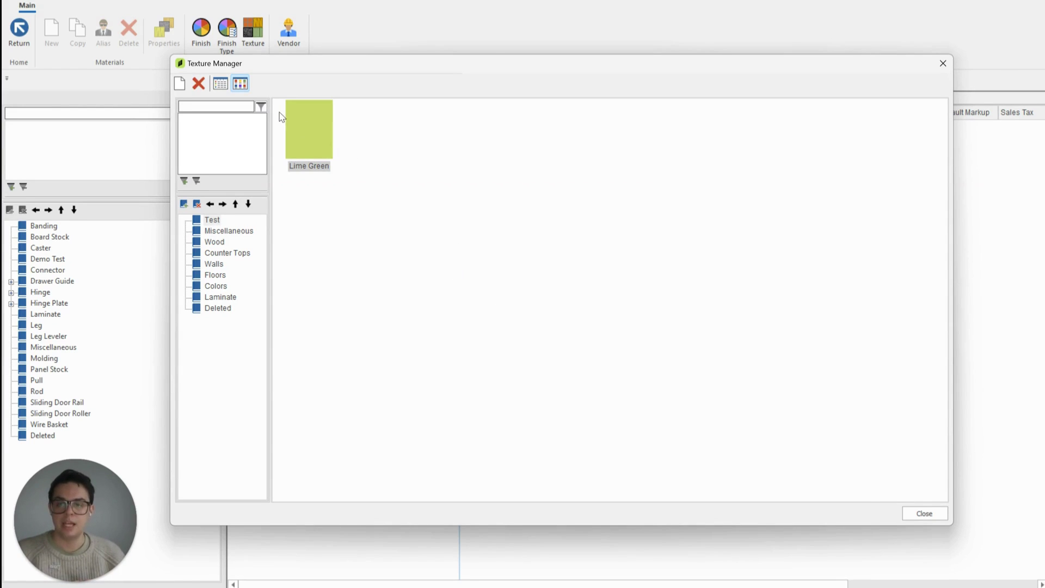
click(221, 84)
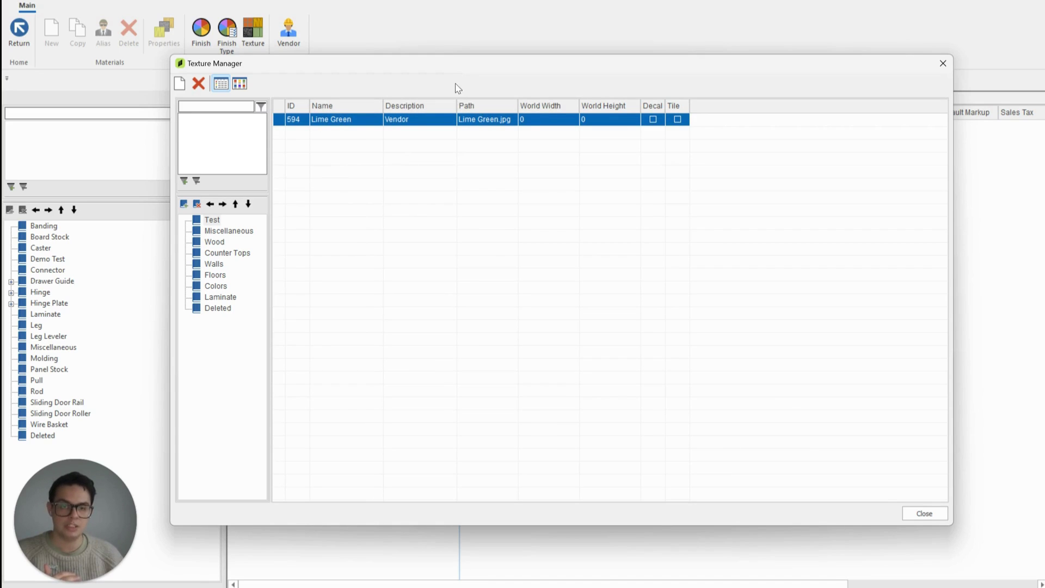
click(214, 106)
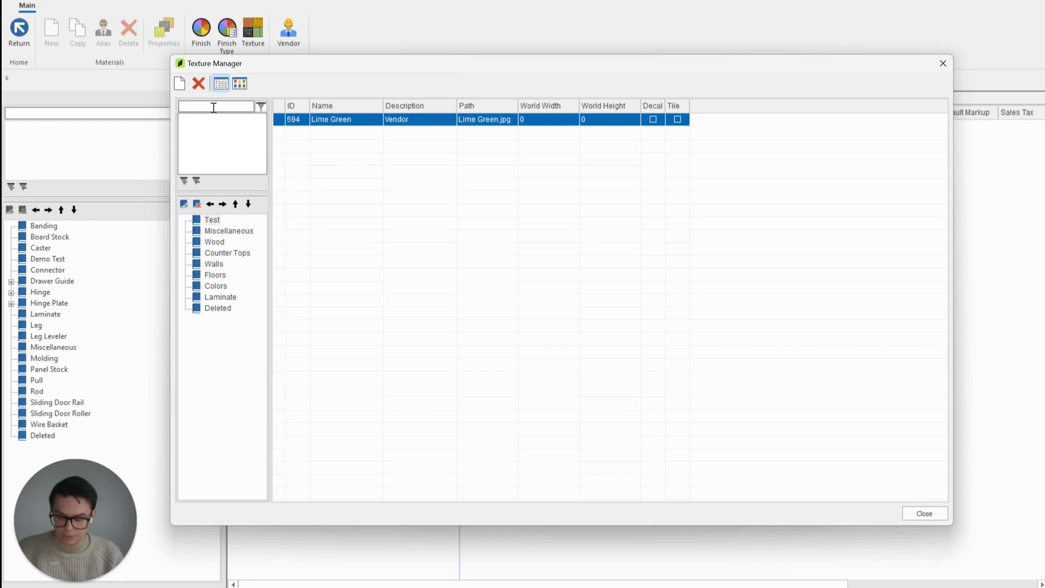
text(Lime Green)
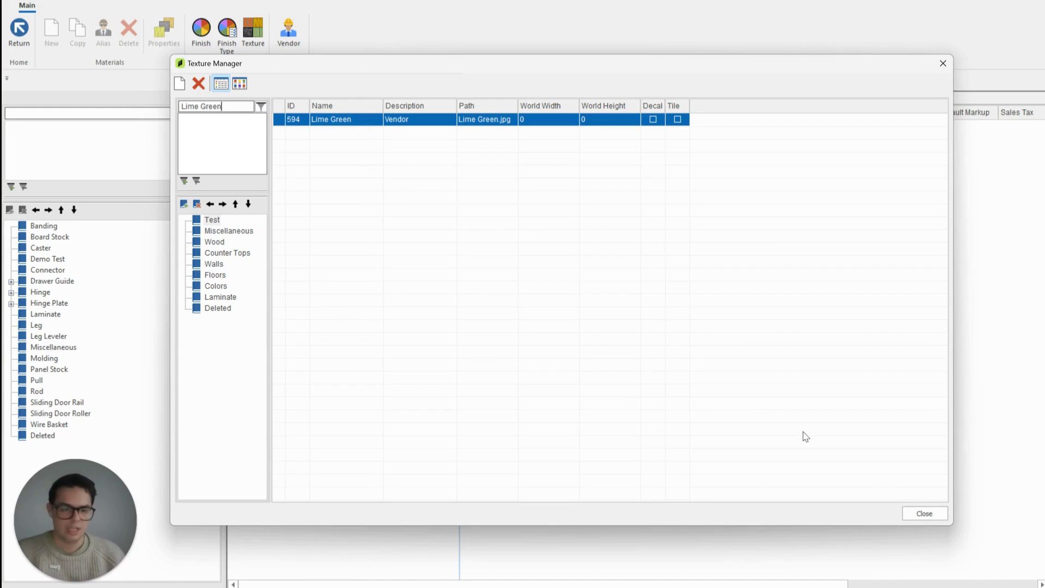
click(919, 518)
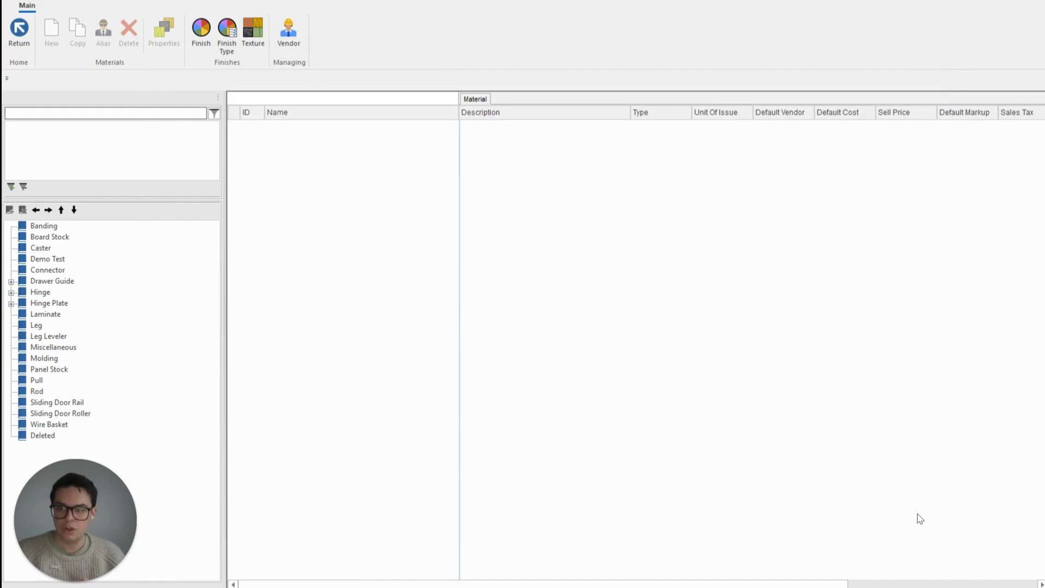
Step: In the Demo Test category, rename Blue MDF to Lime Green MDF and select it
click(50, 259)
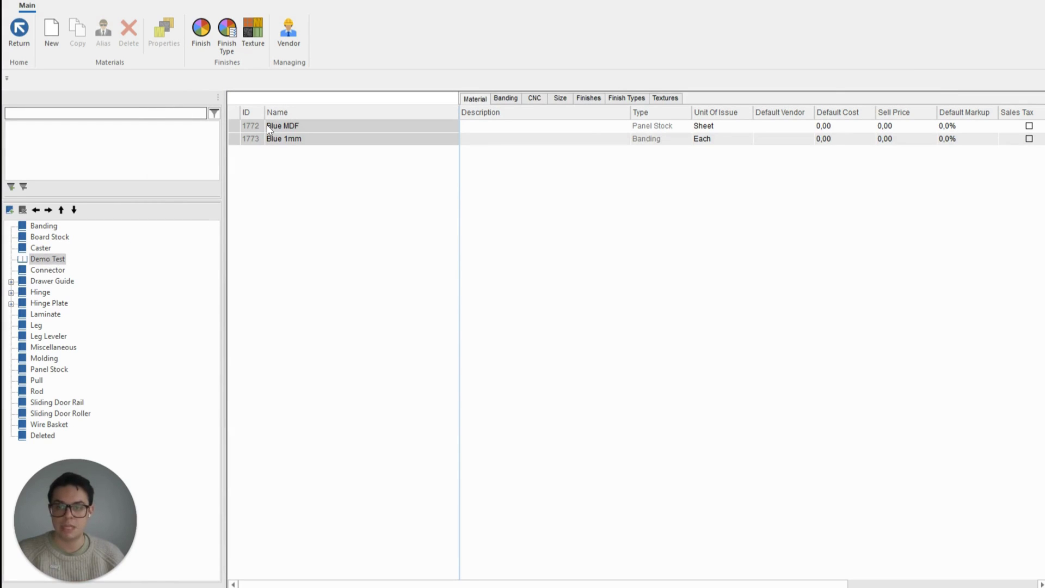
click(279, 126)
double_click(279, 126)
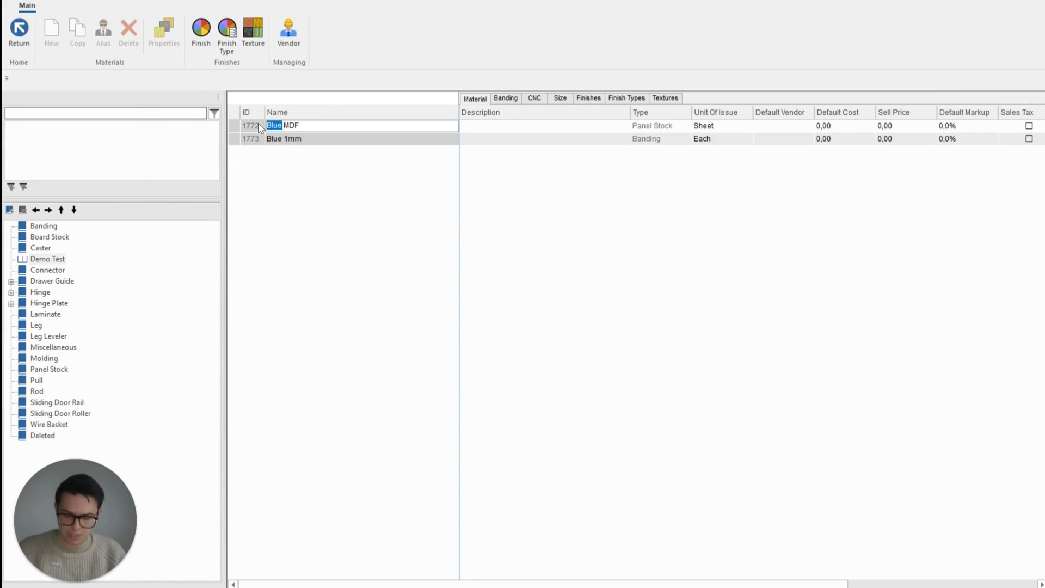
text(Lime Green)
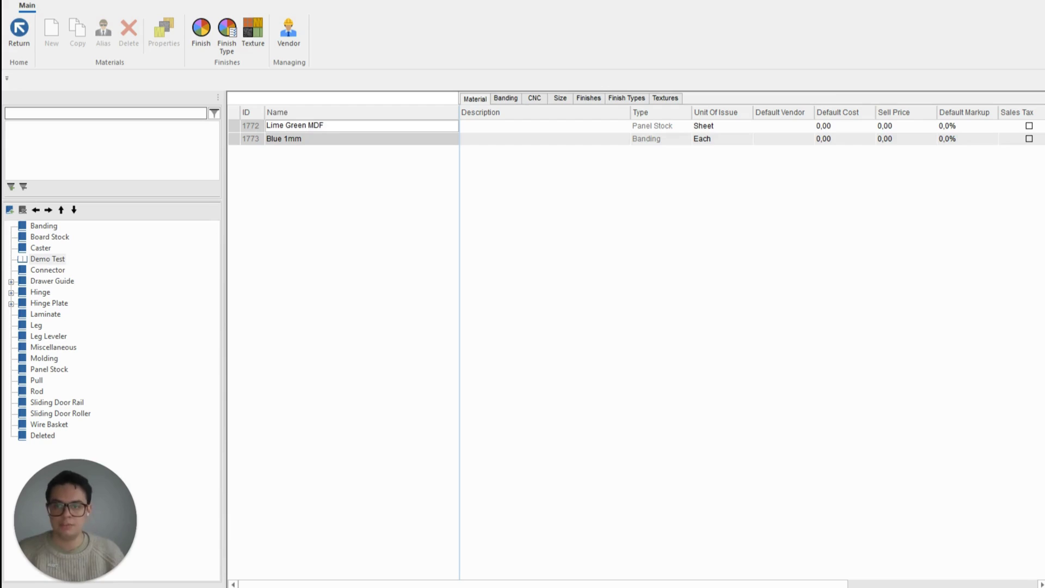
key(Return)
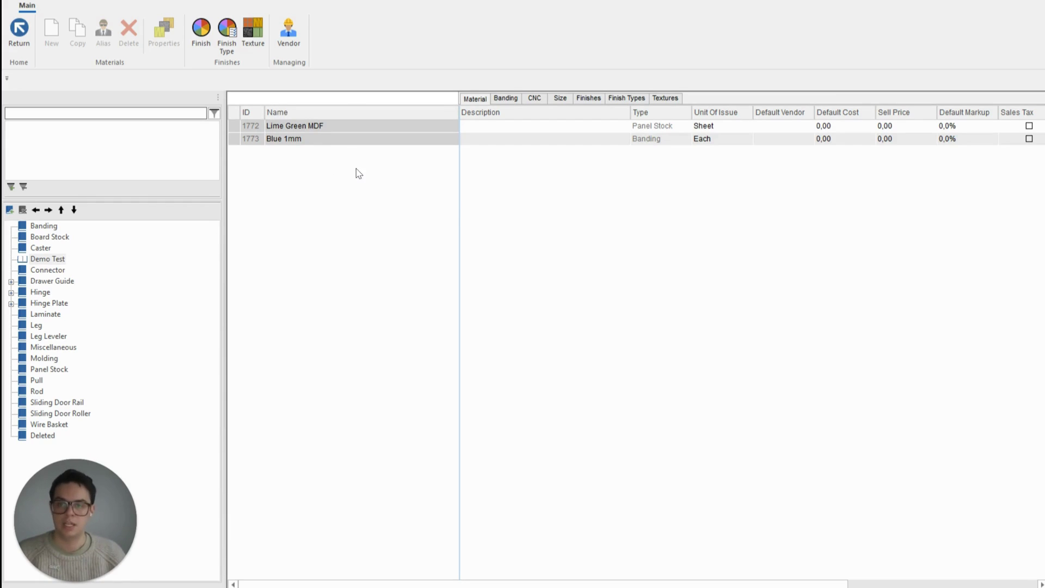
click(252, 126)
Step: Open Lime Green MDF's properties and choose Lime Green as the Layer - Face texture
double_click(252, 126)
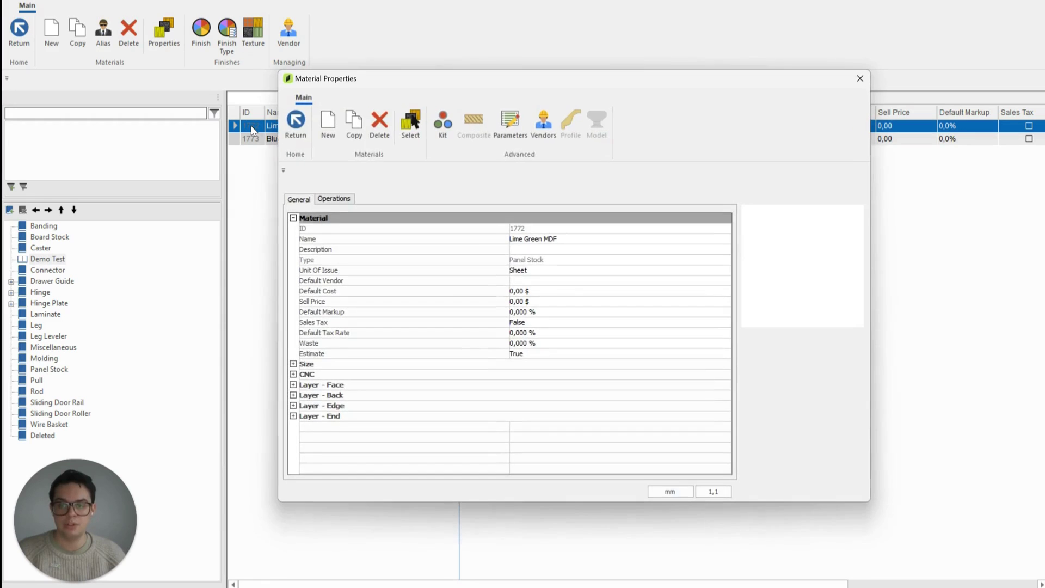
click(293, 384)
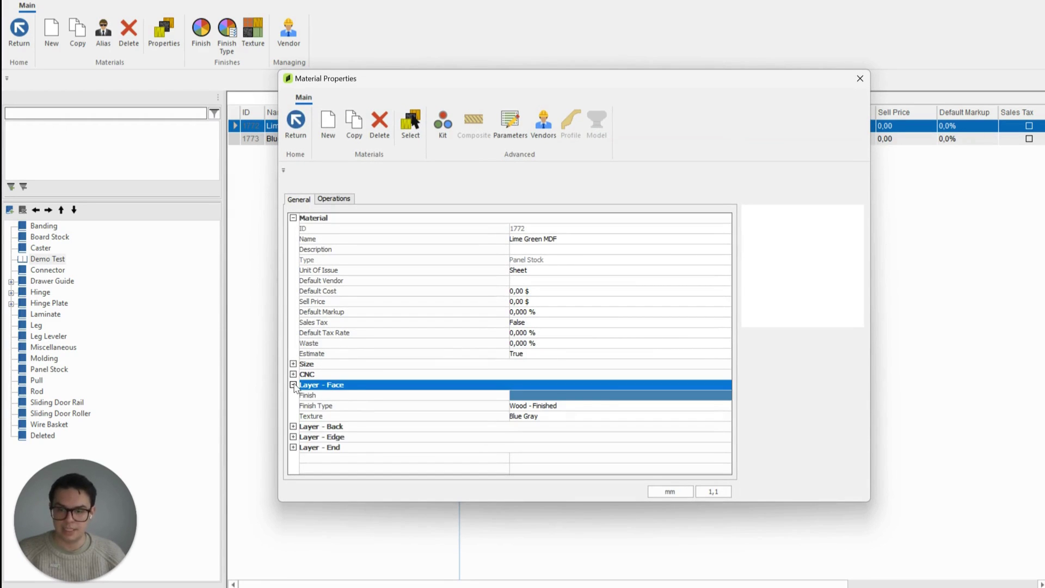
click(600, 398)
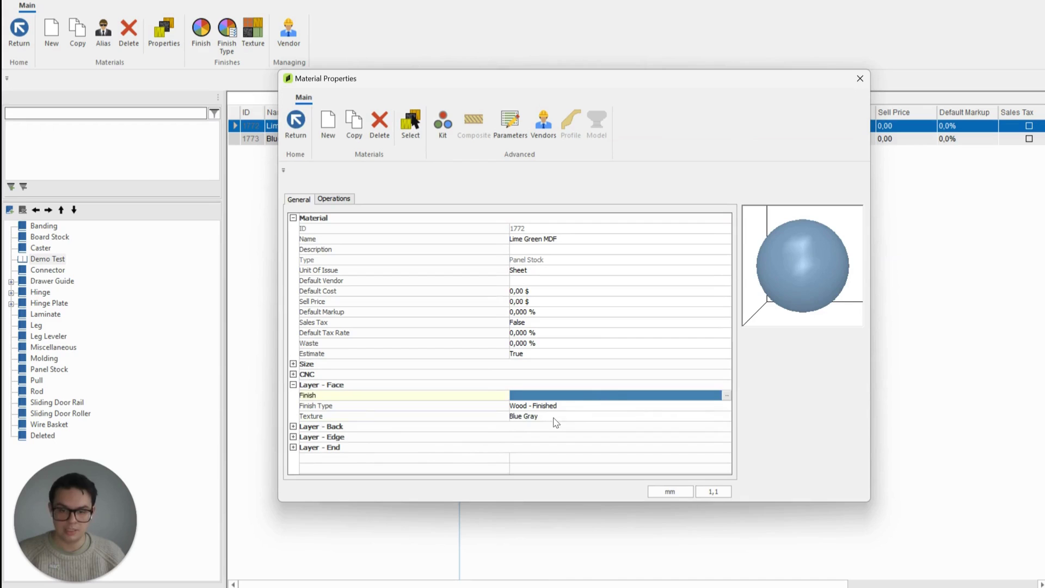
click(554, 417)
click(726, 417)
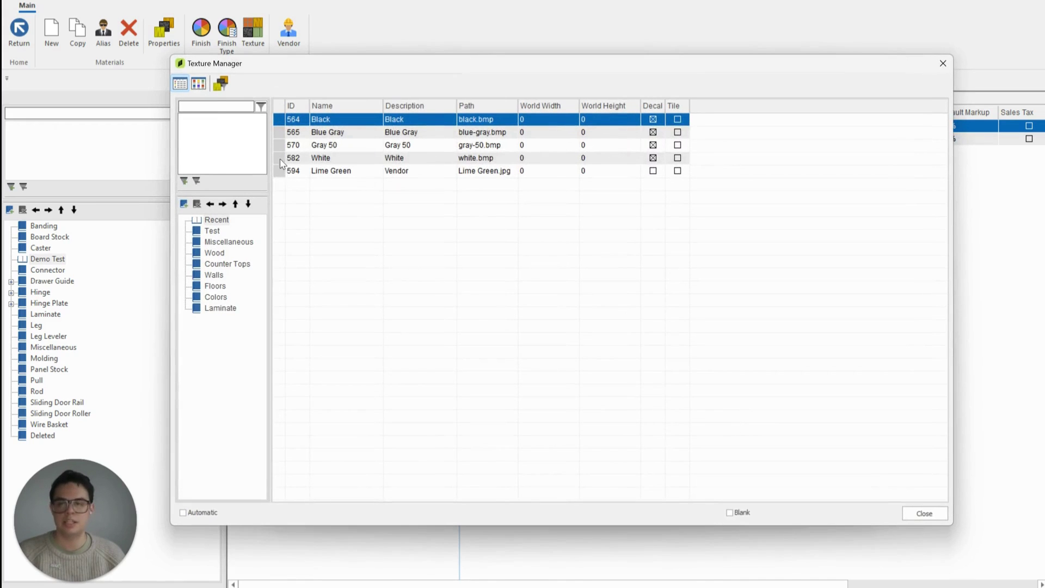
click(294, 172)
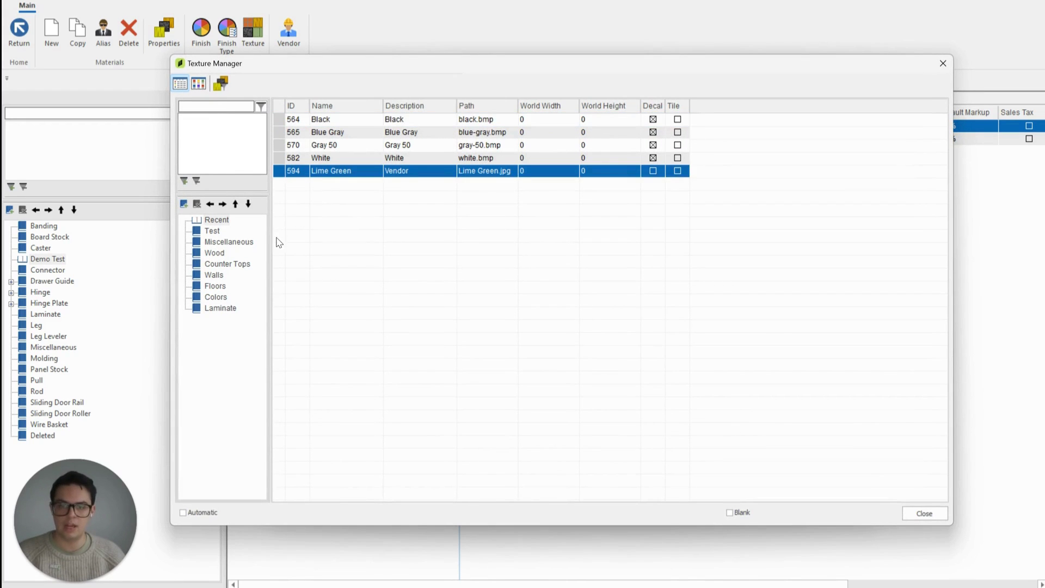